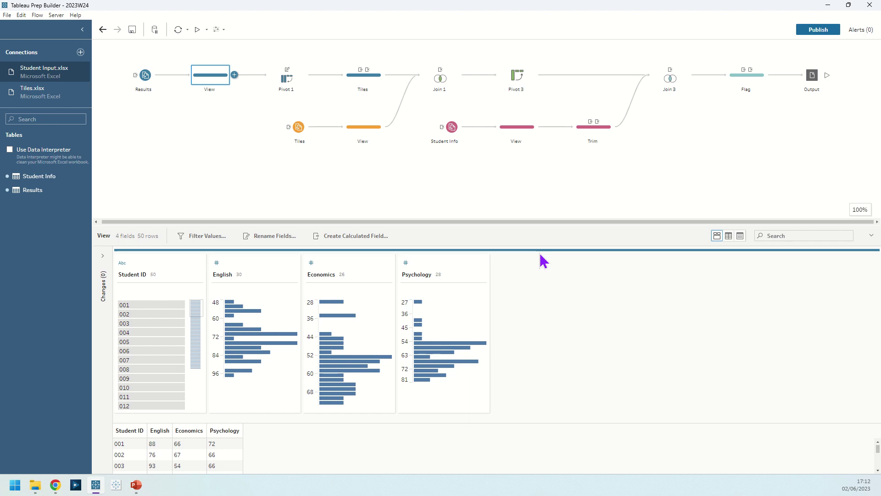
Try a Tile calculation on the Grade field in the Pivot 1 step, and remove it from the step's changes.
left_click(289, 83)
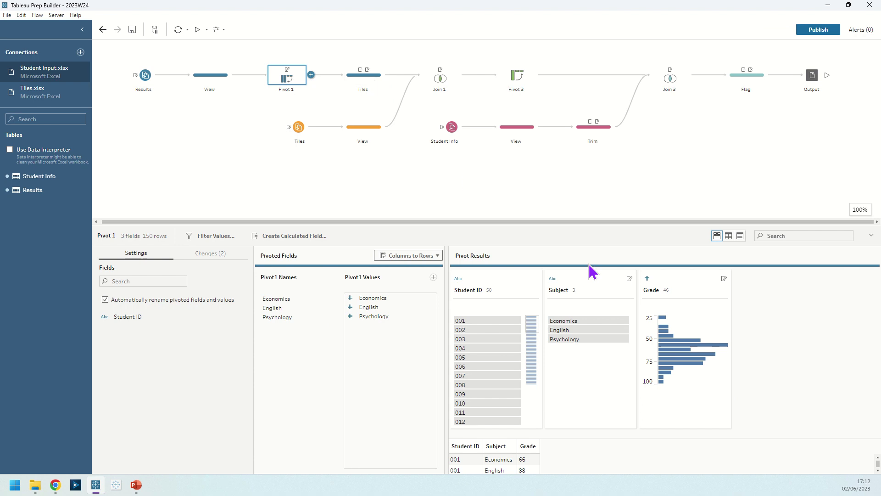
left_click(723, 290)
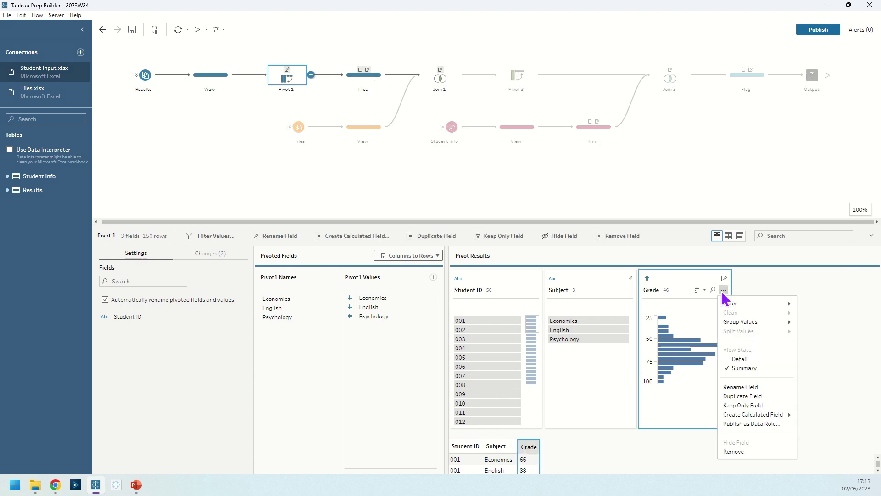
mouse_move(776, 415)
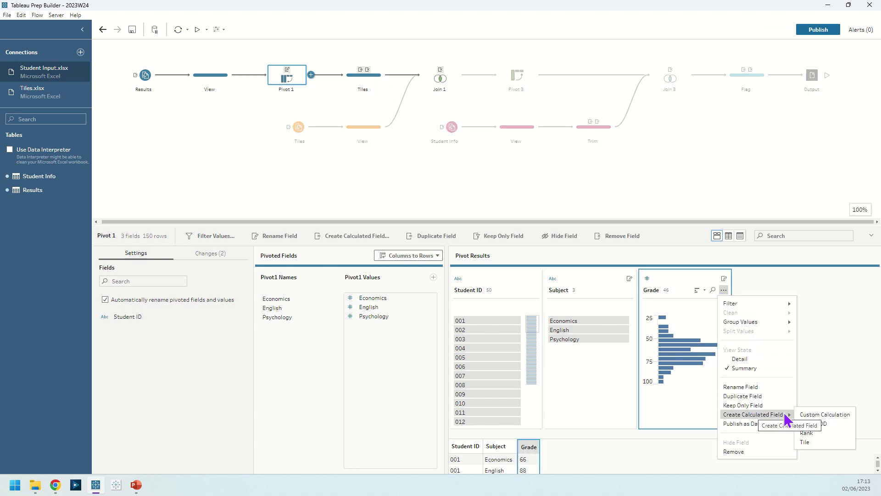
left_click(810, 442)
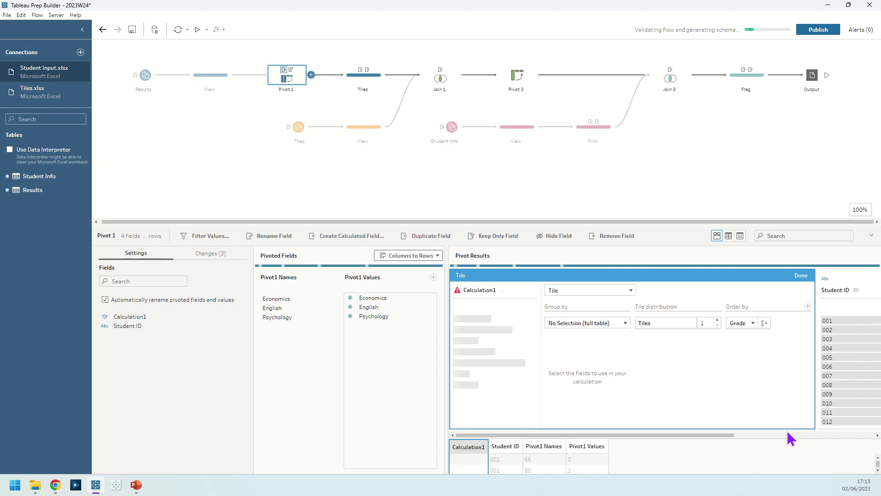
left_click(625, 323)
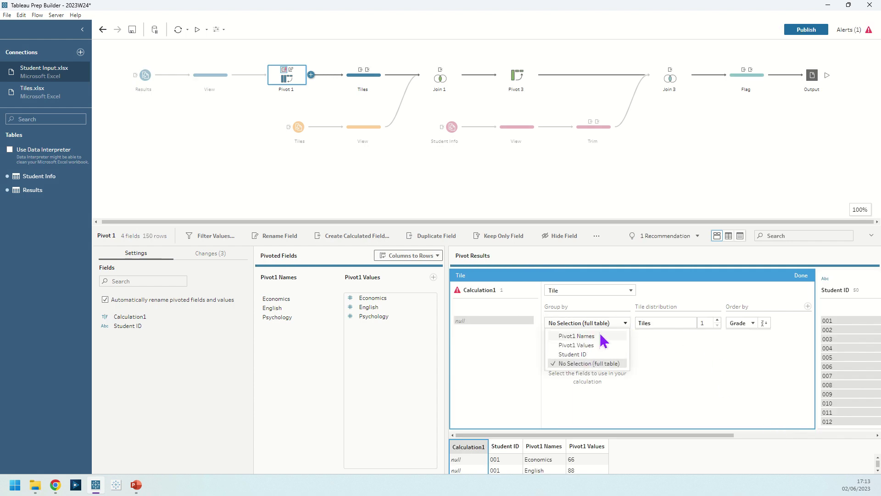
left_click(693, 305)
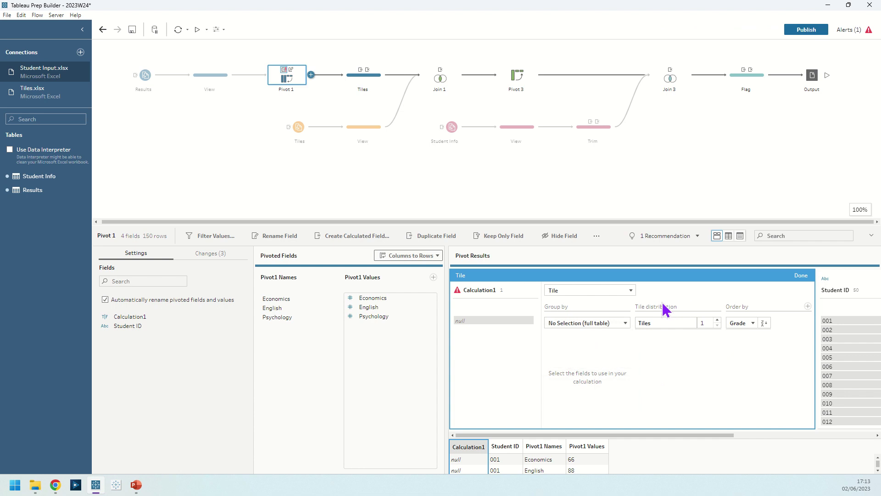
left_click(808, 277)
left_click(214, 254)
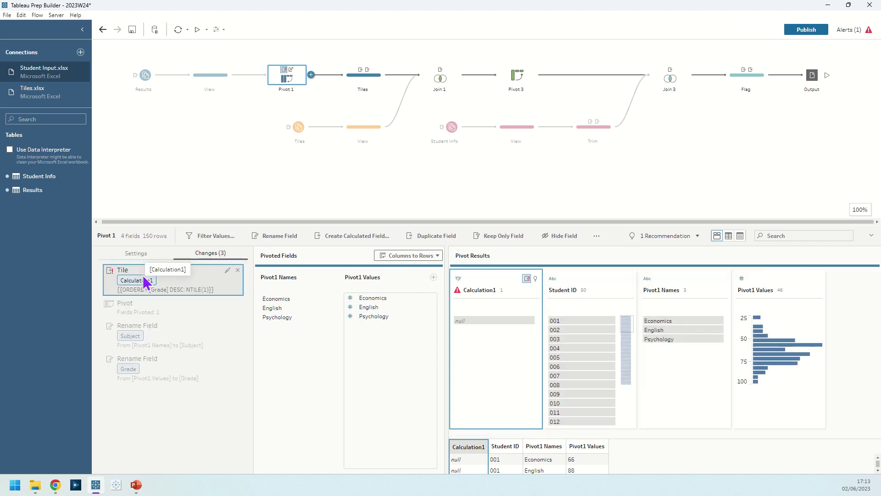
left_click(237, 270)
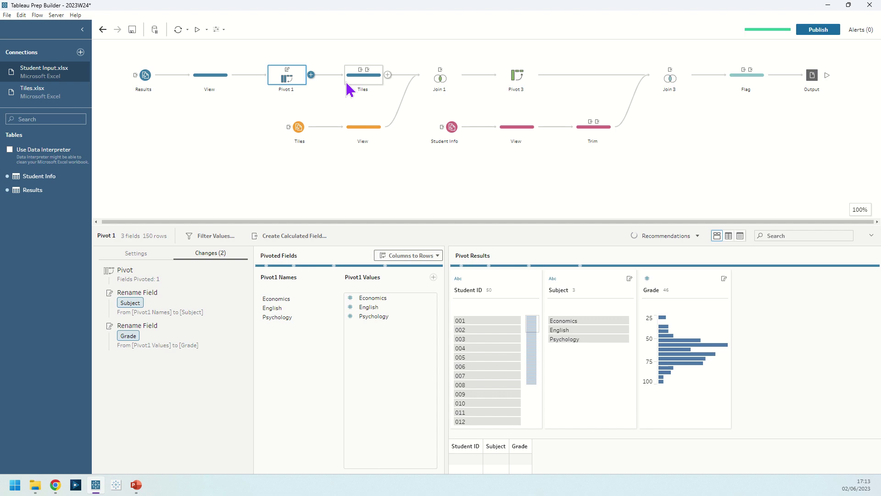
Examine the Tiles step's Group tile calculation settings and the change that removes the Grade field.
left_click(350, 79)
left_click(102, 257)
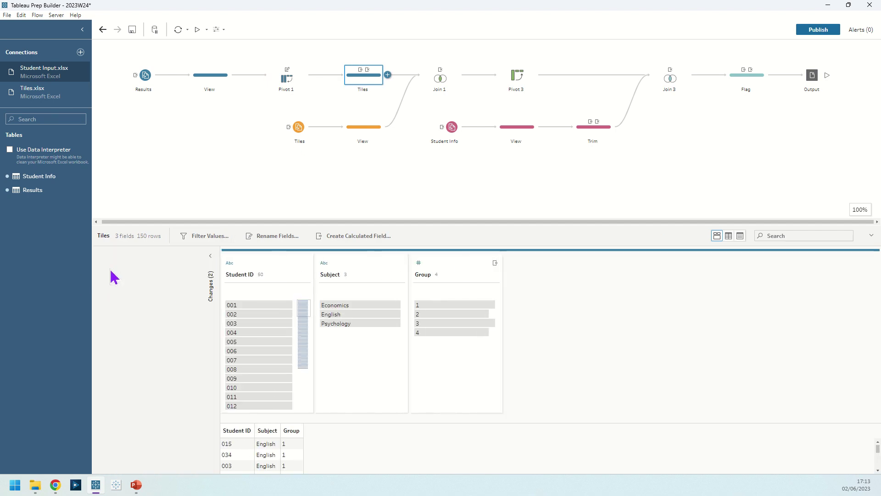
left_click(214, 273)
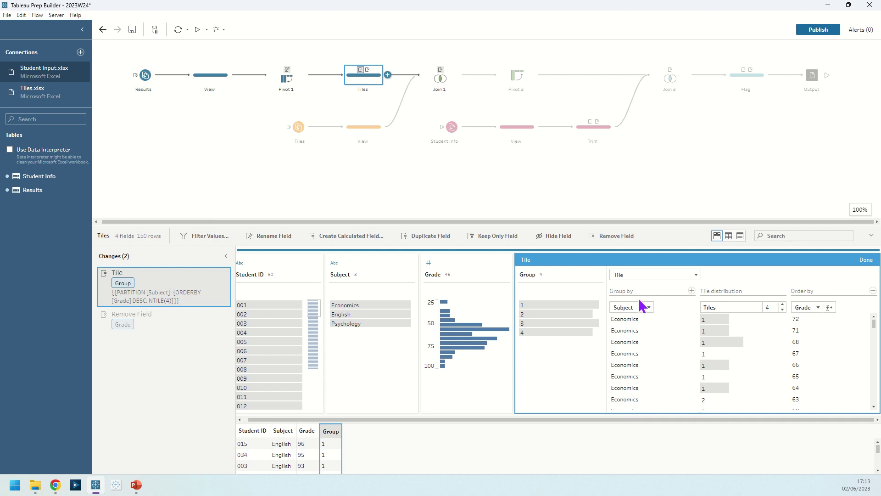
left_click(866, 260)
left_click(178, 321)
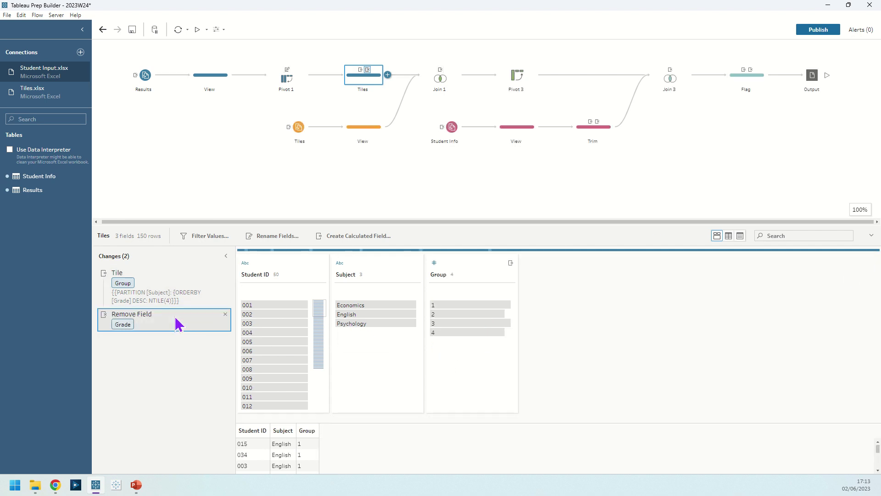
Review how the tile range lookup is joined in Join 1 and how Pivot 3 turns subject rows into columns.
left_click(359, 131)
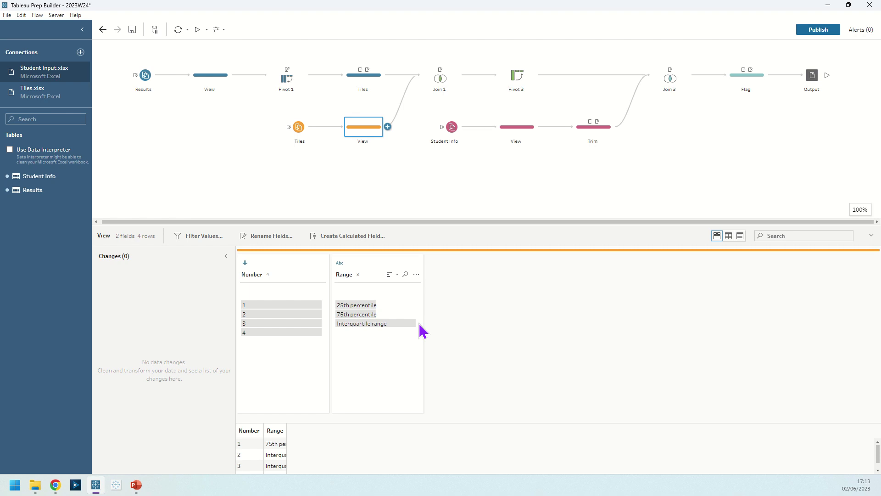
left_click(447, 86)
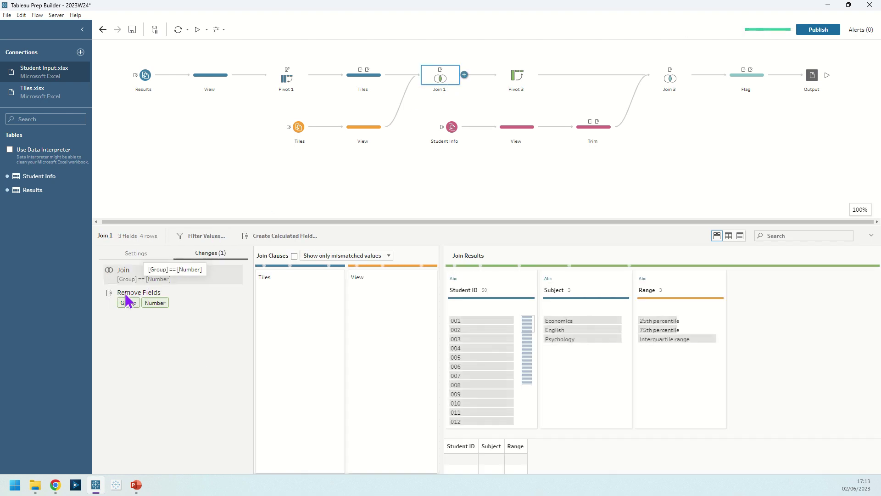
left_click(117, 271)
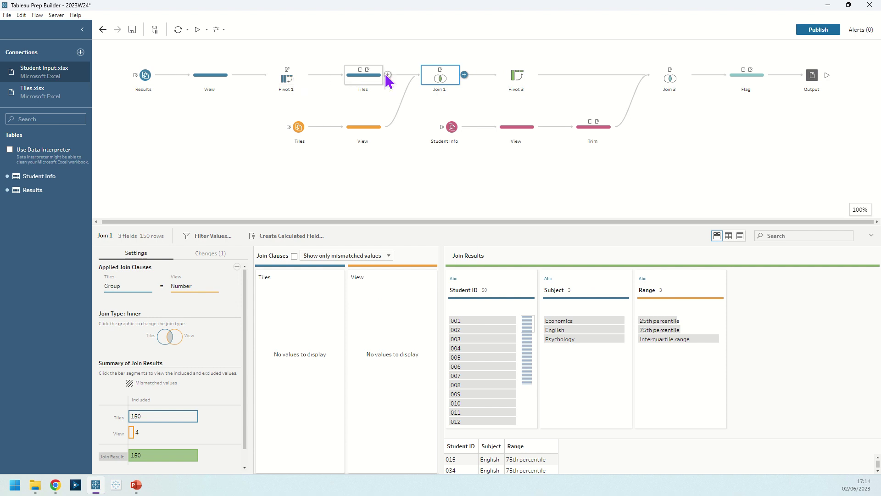
left_click(517, 84)
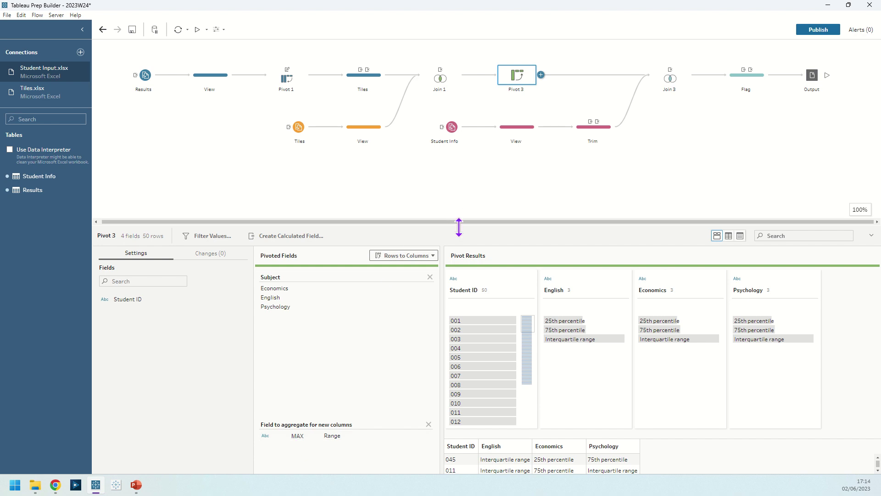
left_click_drag(458, 225, 459, 180)
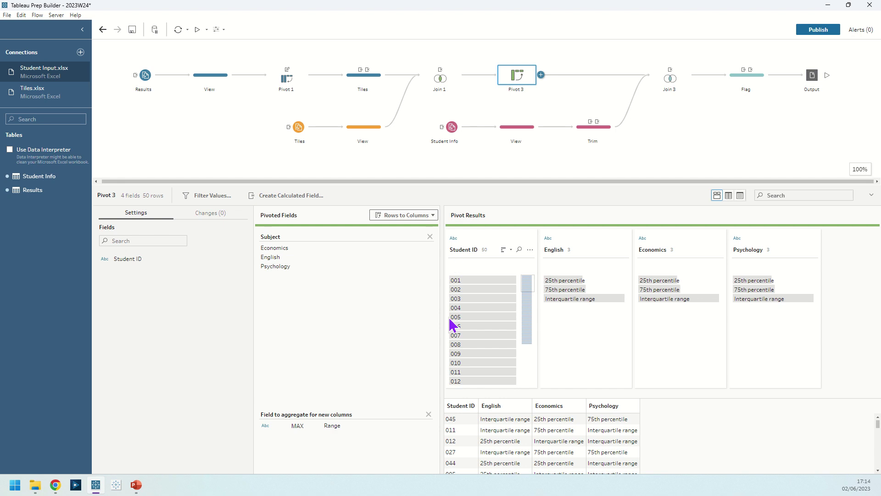
Inspect the Student Info fields, the Trim Spaces recommendation for Class, and the changes in the Trim step.
left_click(520, 129)
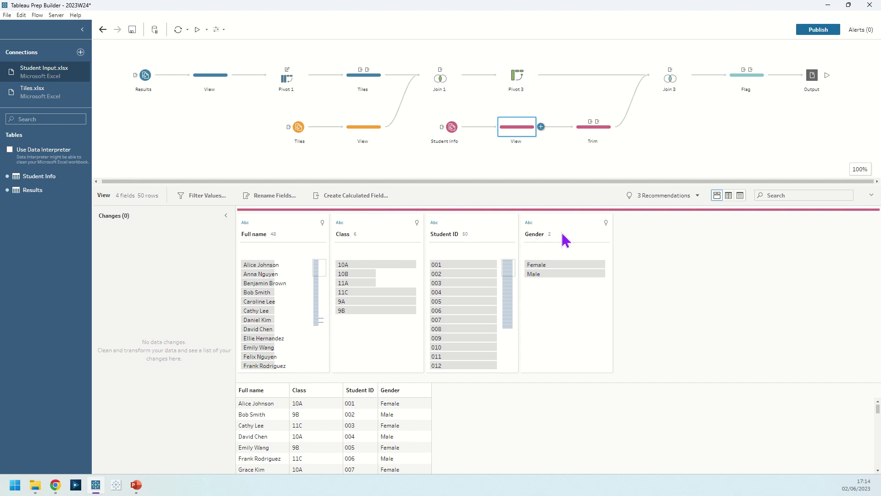
left_click(595, 139)
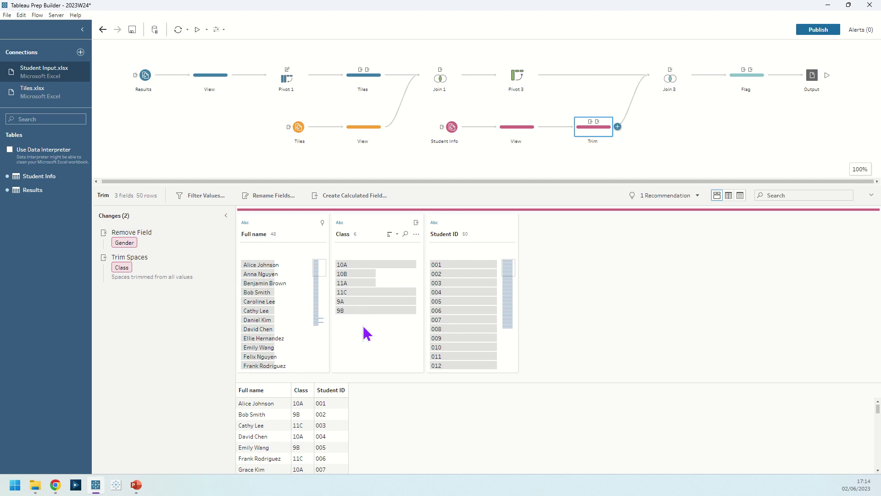
left_click(526, 129)
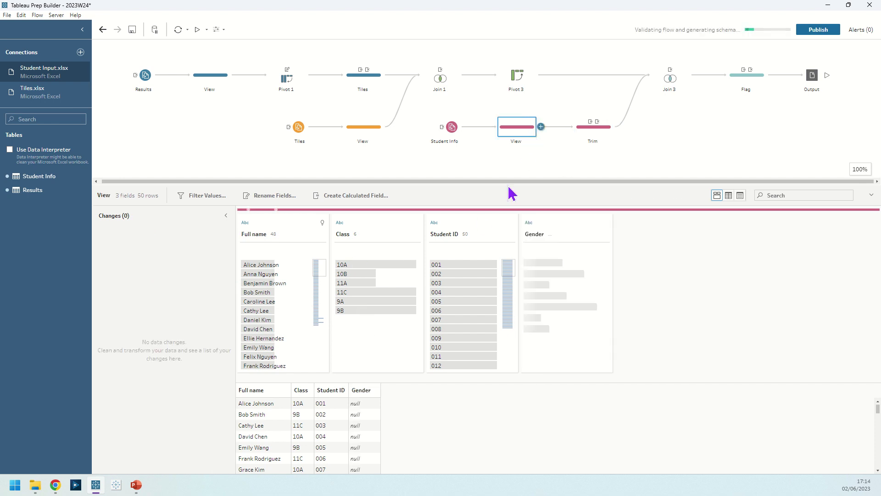
left_click(416, 223)
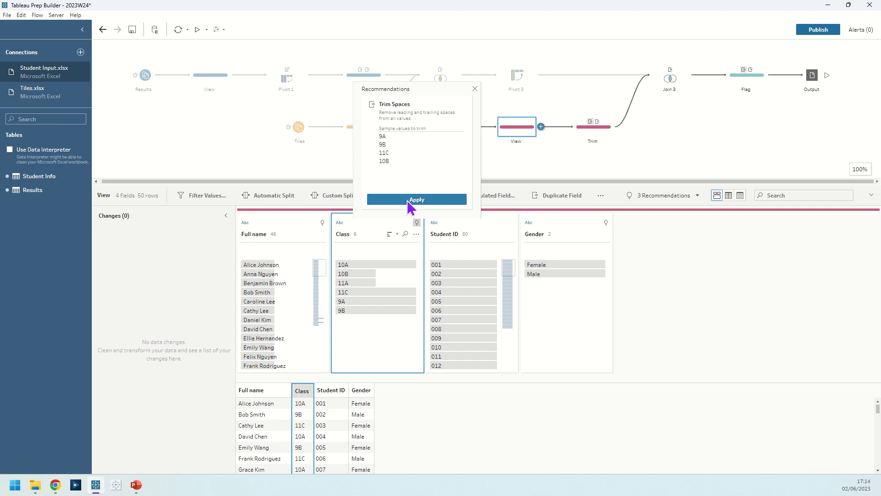
left_click(475, 89)
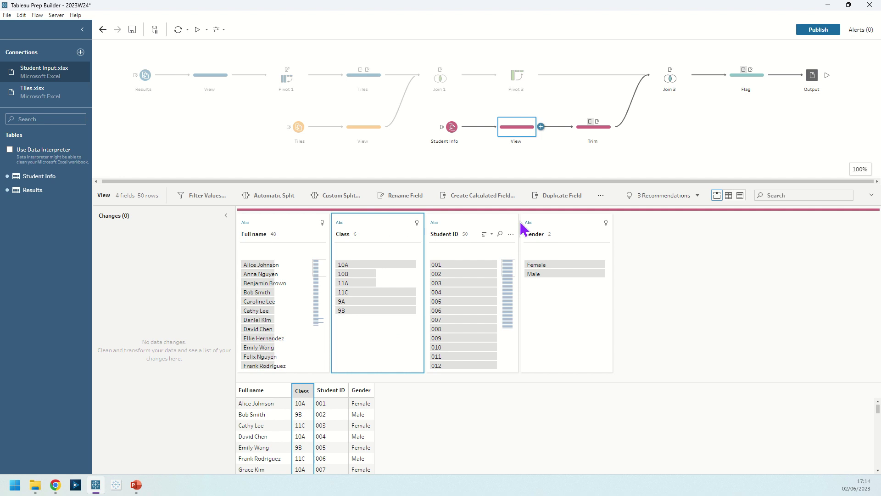
left_click(600, 136)
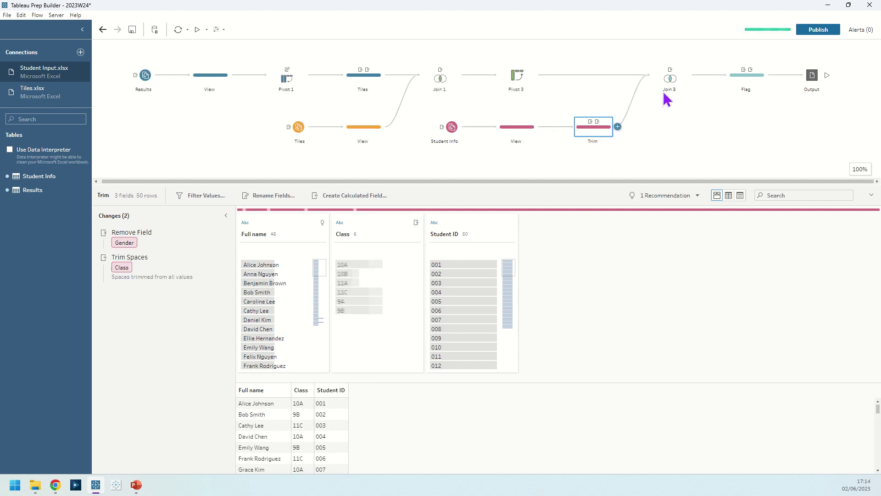
Review the Join 3 clause and read through the Flag calculation's class and 25th percentile conditions without changing the formula.
left_click(676, 84)
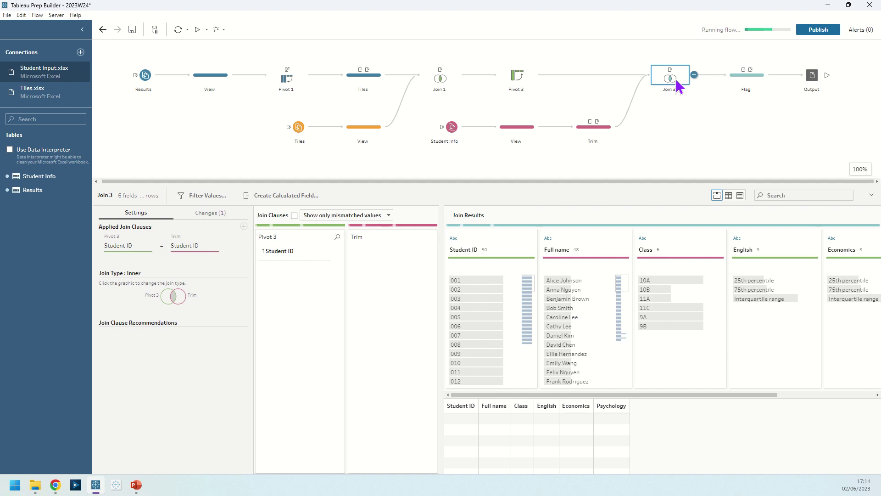
left_click(746, 85)
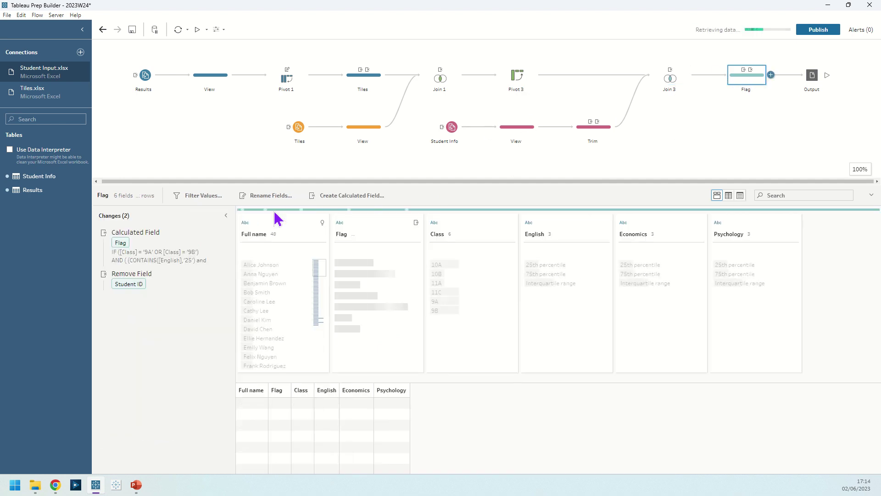
left_click(214, 233)
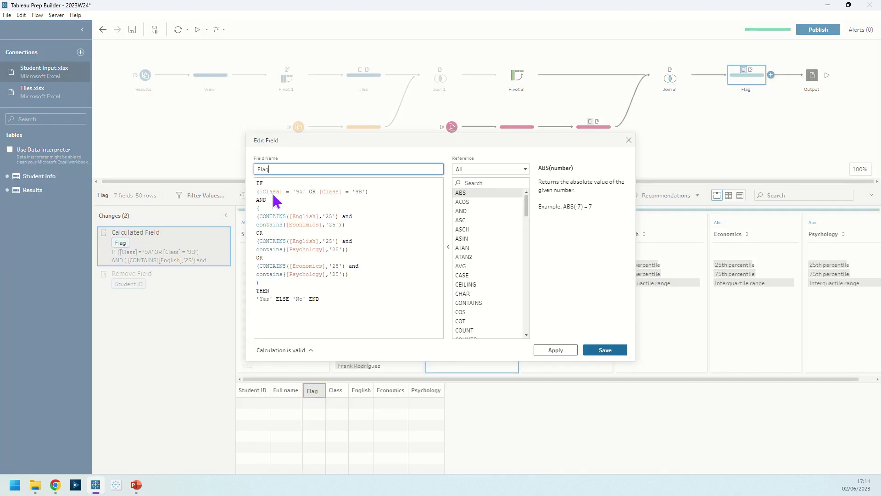
left_click(255, 190)
left_click_drag(255, 189, 370, 189)
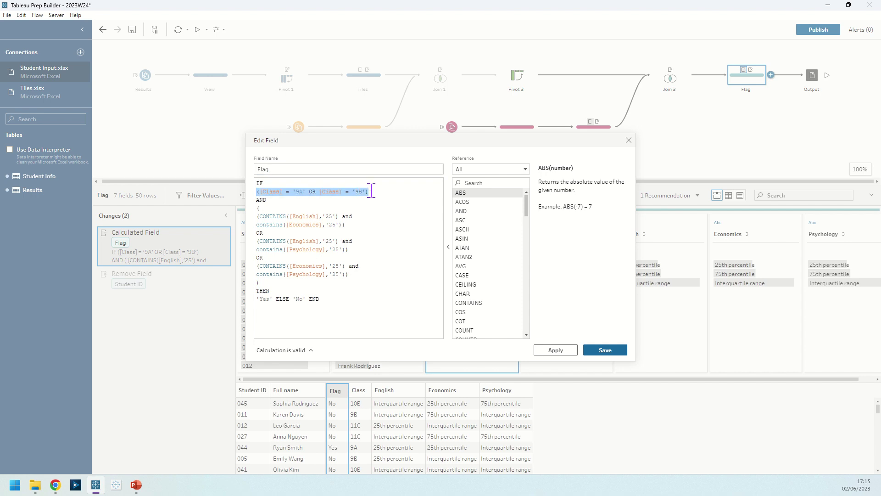
left_click(370, 190)
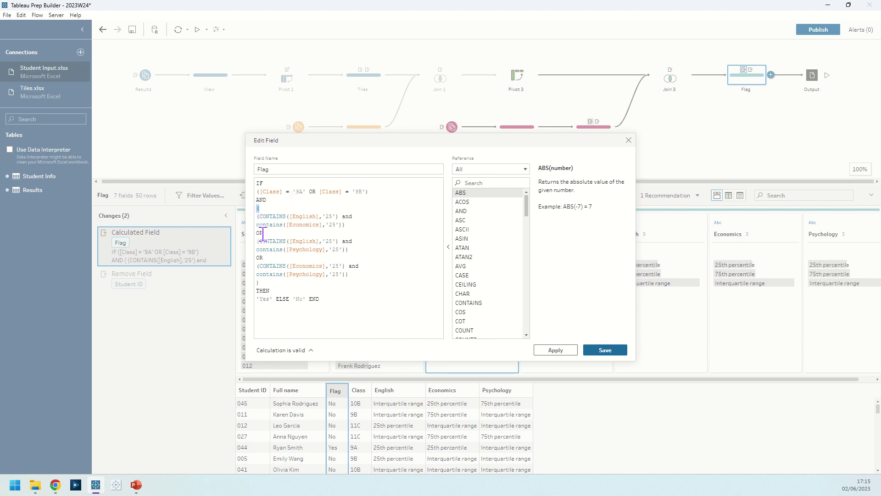
left_click(276, 284)
left_click_drag(255, 215, 345, 224)
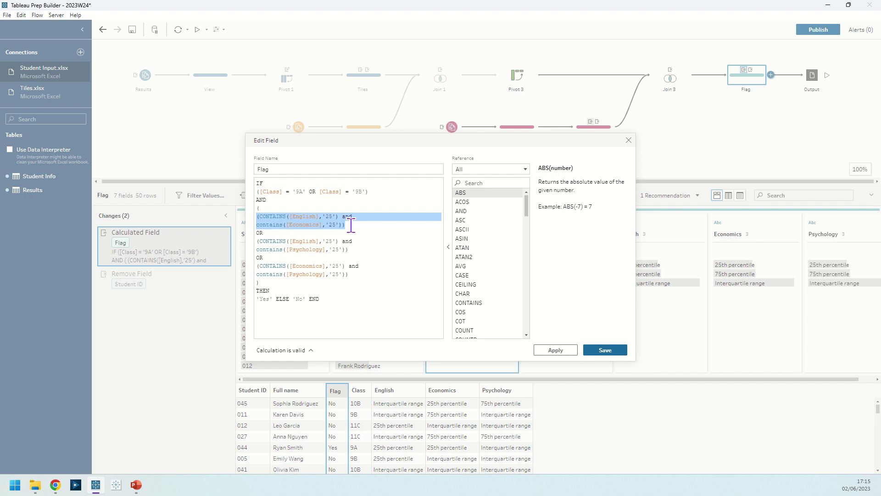
left_click(351, 225)
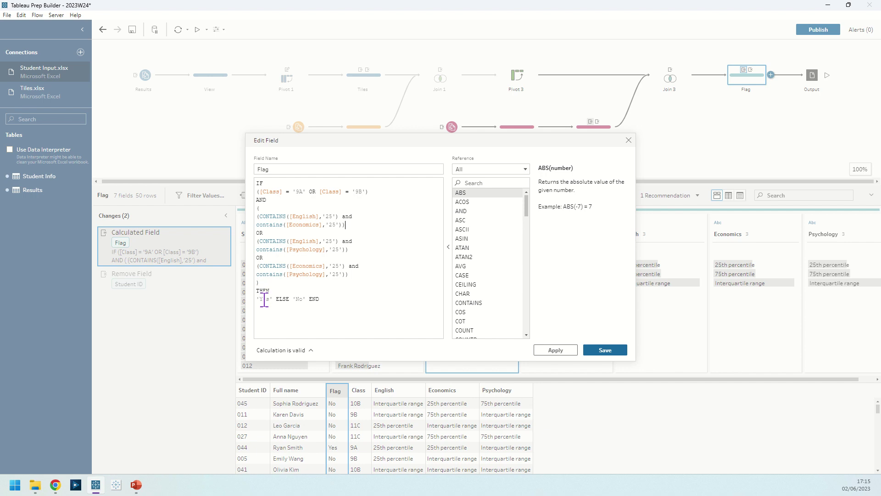
left_click(628, 140)
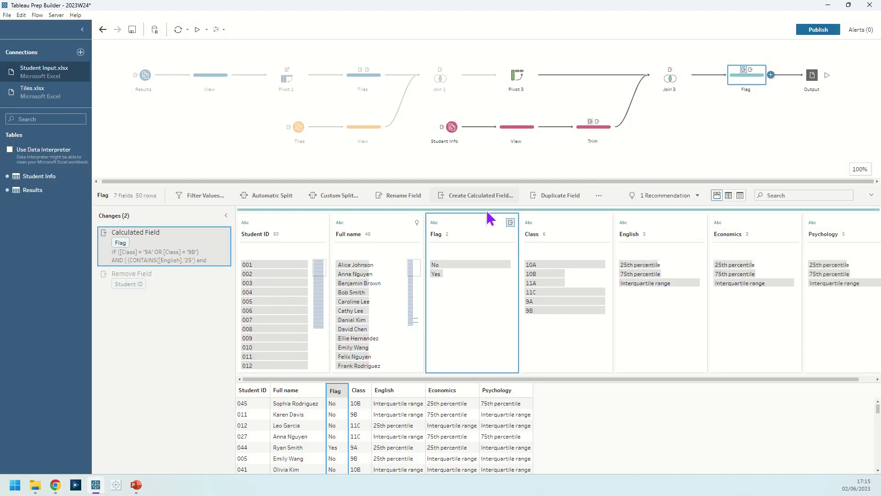
Inspect the rows flagged Yes in the Flag step, and view the unfiltered Output preview.
left_click(440, 273)
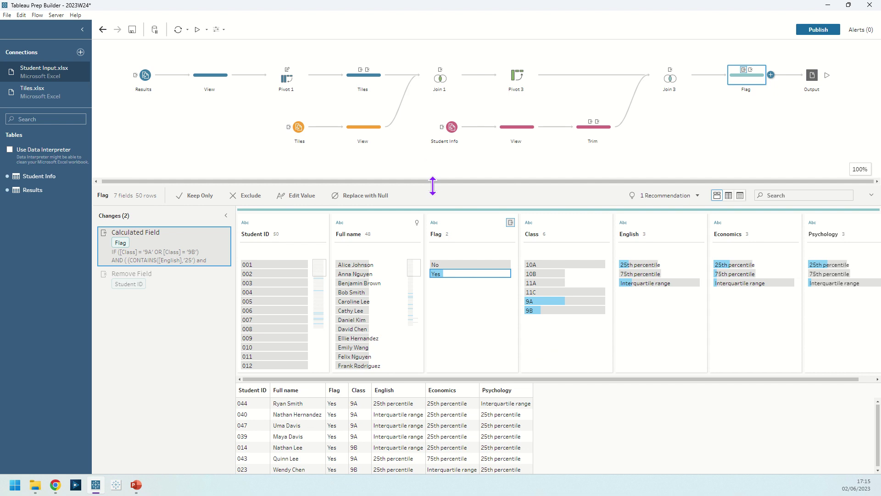
left_click_drag(432, 172, 432, 119)
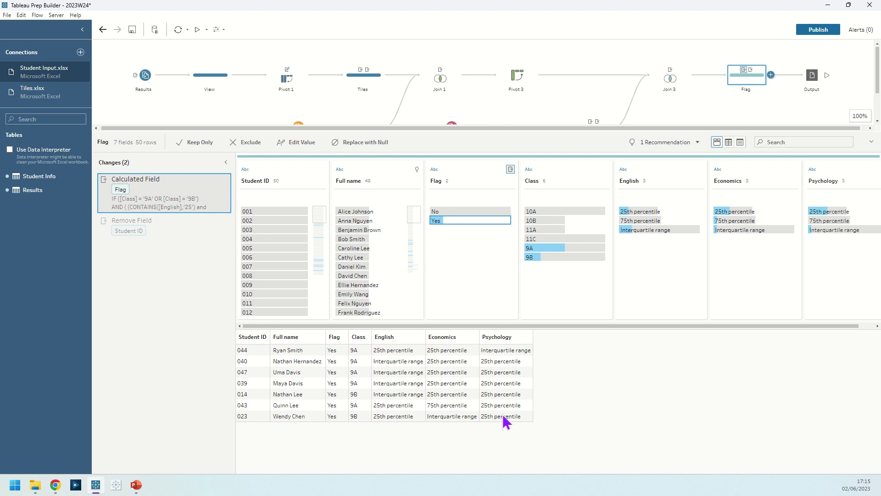
left_click(462, 221)
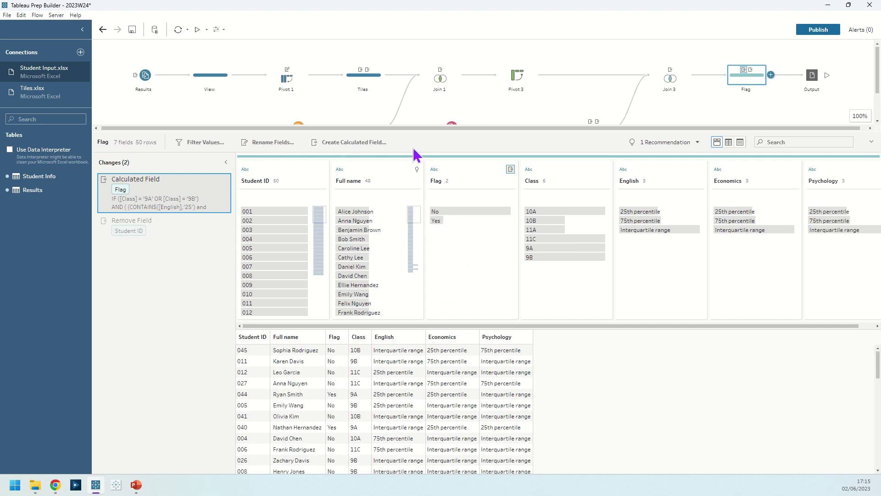
left_click_drag(416, 133, 416, 167)
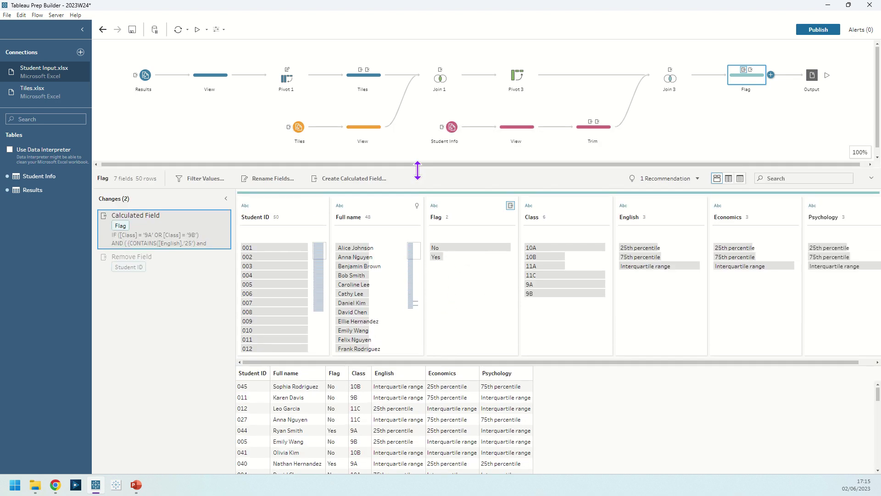
left_click(819, 77)
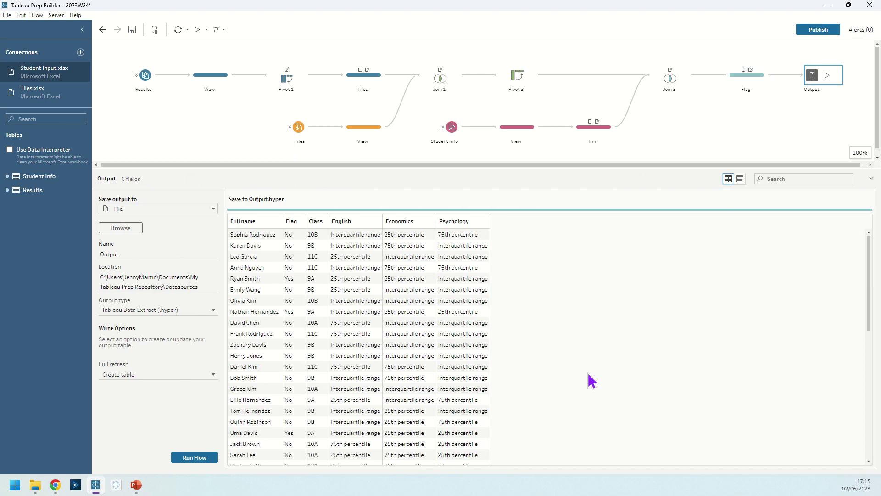
Filter the Flag step to keep only rows where Flag is Yes, and preview the Output step.
left_click(744, 78)
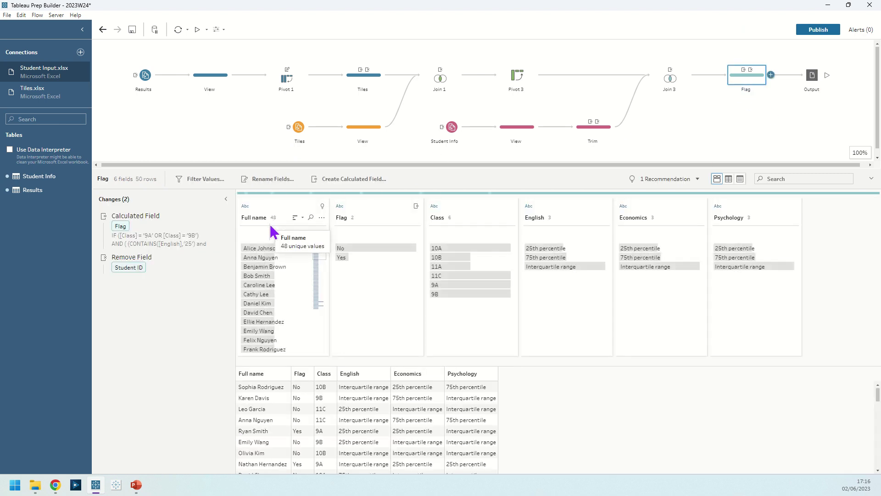
left_click(350, 256)
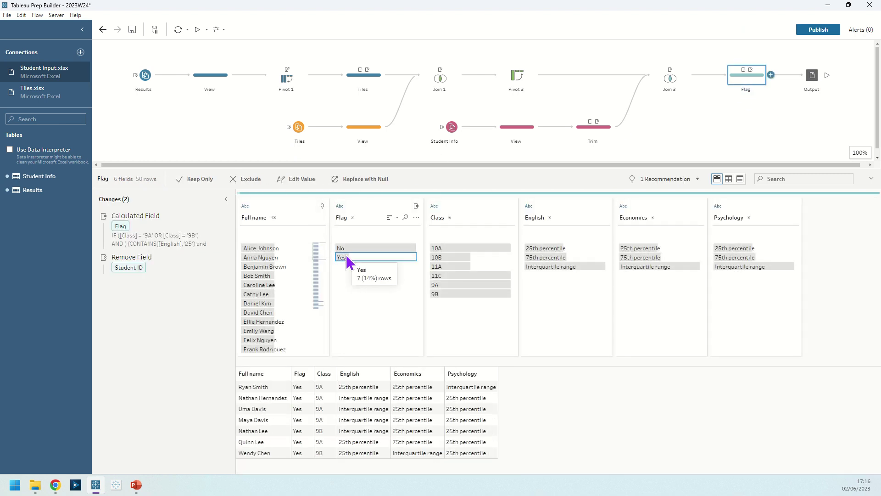
left_click(200, 181)
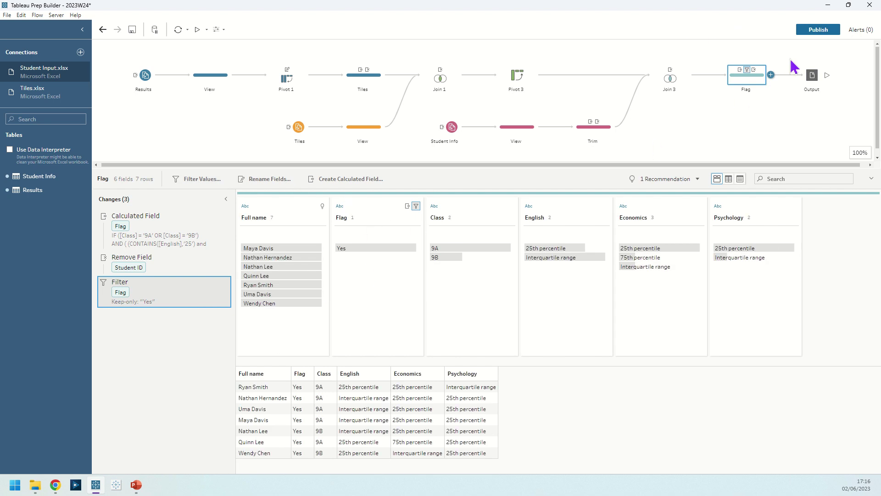
left_click(812, 77)
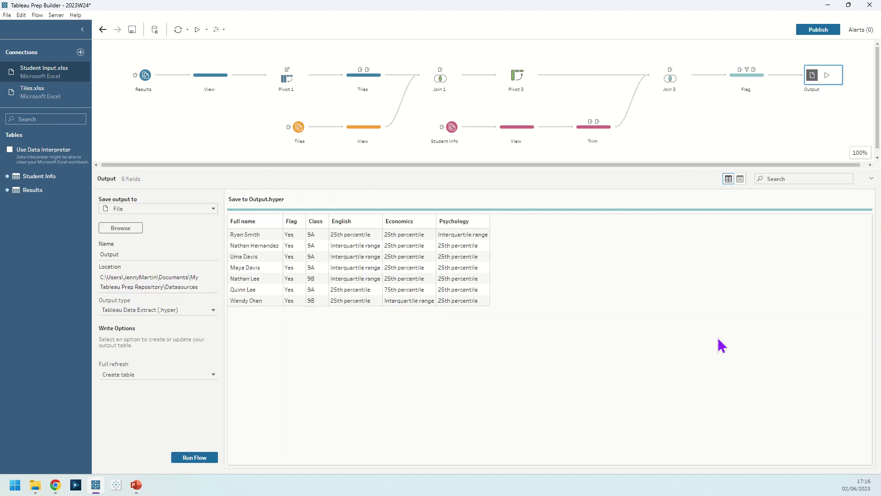